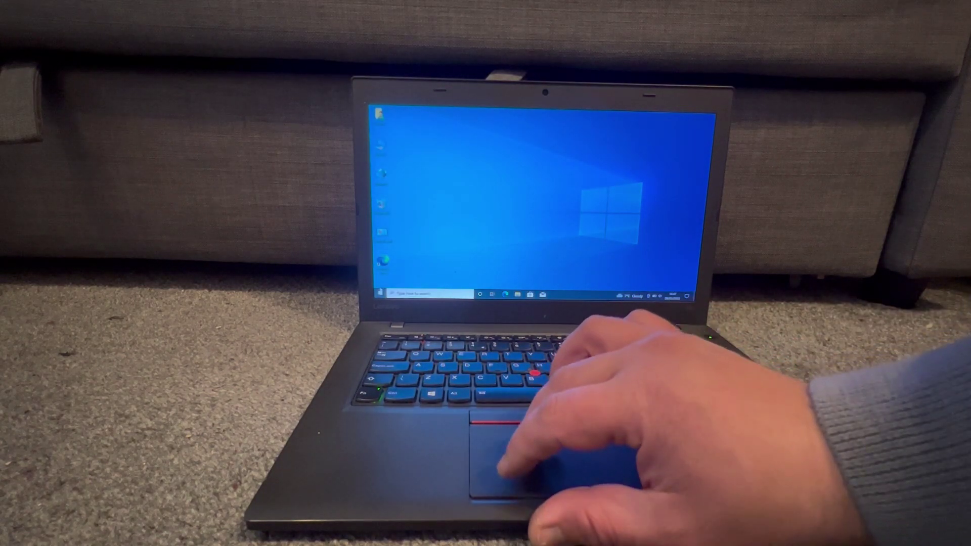
Open the Windows Start menu to begin restarting the laptop.
left_click(382, 294)
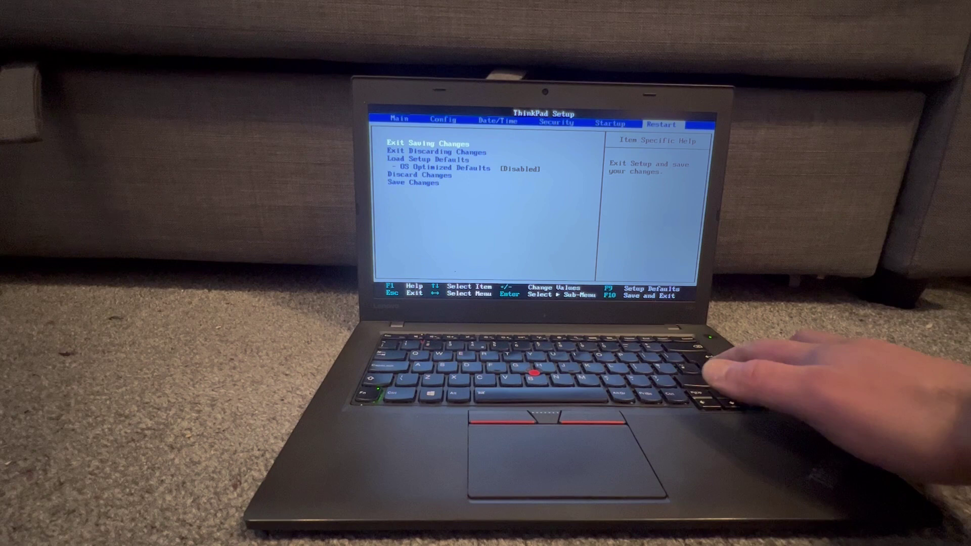
Browse the ThinkPad Setup tabs, then exit from the Restart options so the laptop reboots.
key("Return")
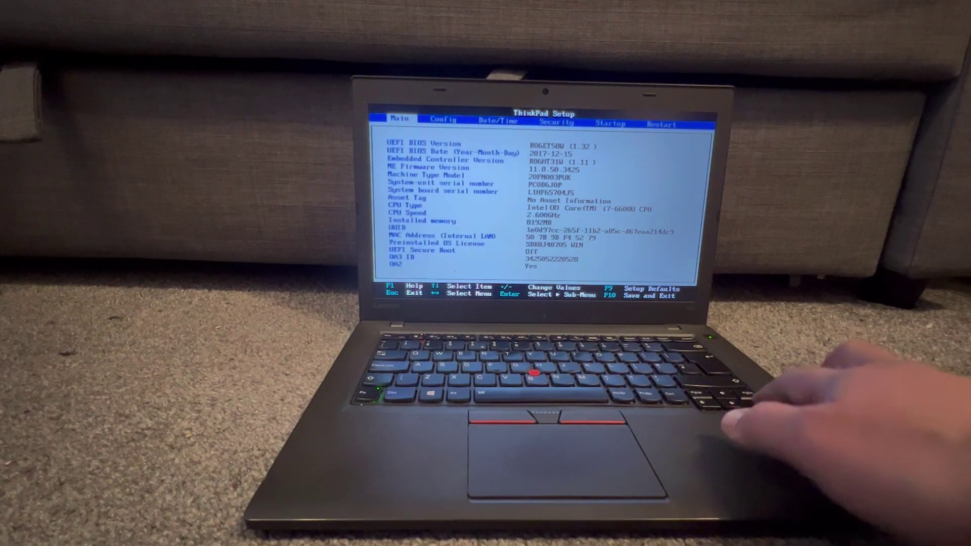
key("Right")
key("Right")
key("Right")
key("Right")
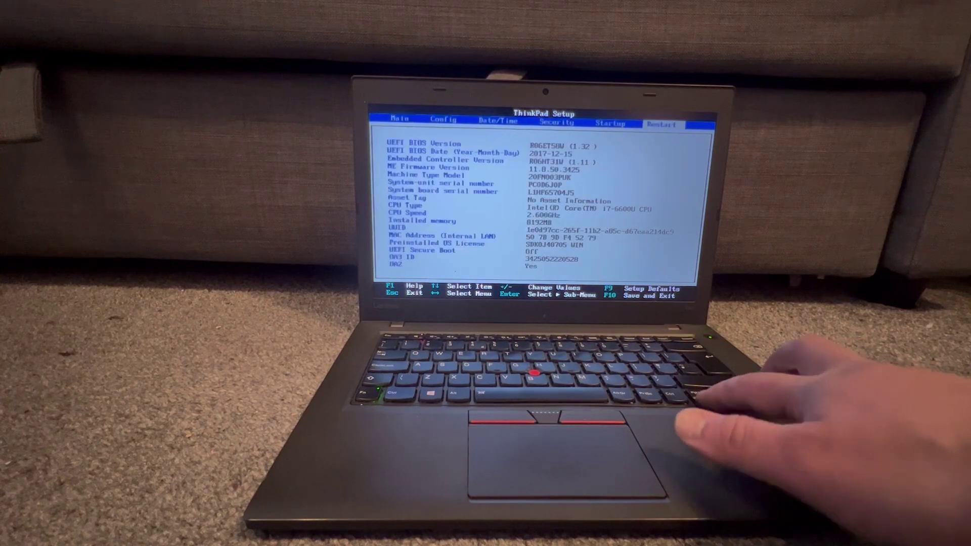
key("Left")
key("Return")
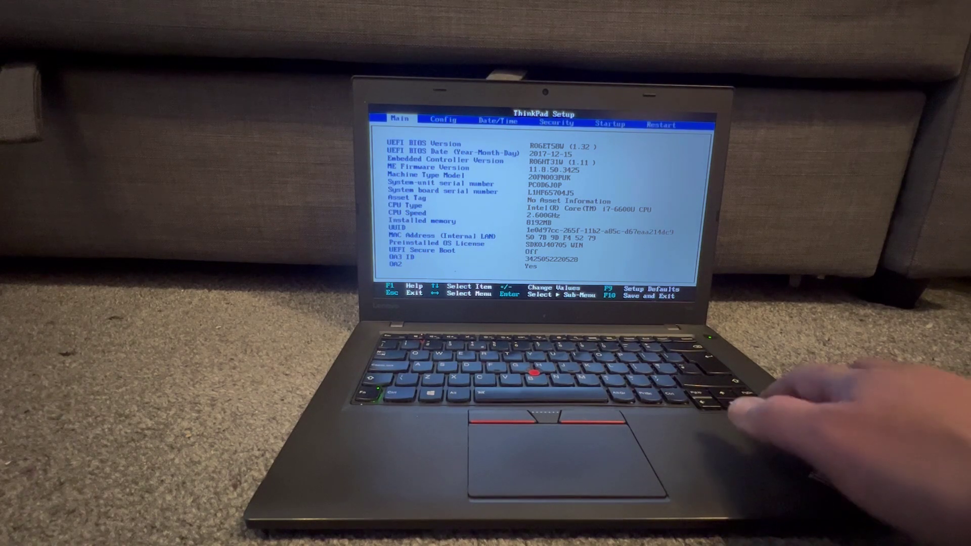
Page through the ThinkPad Setup sections toward the Startup settings.
key("Right")
key("Right")
key("Right")
key("Right")
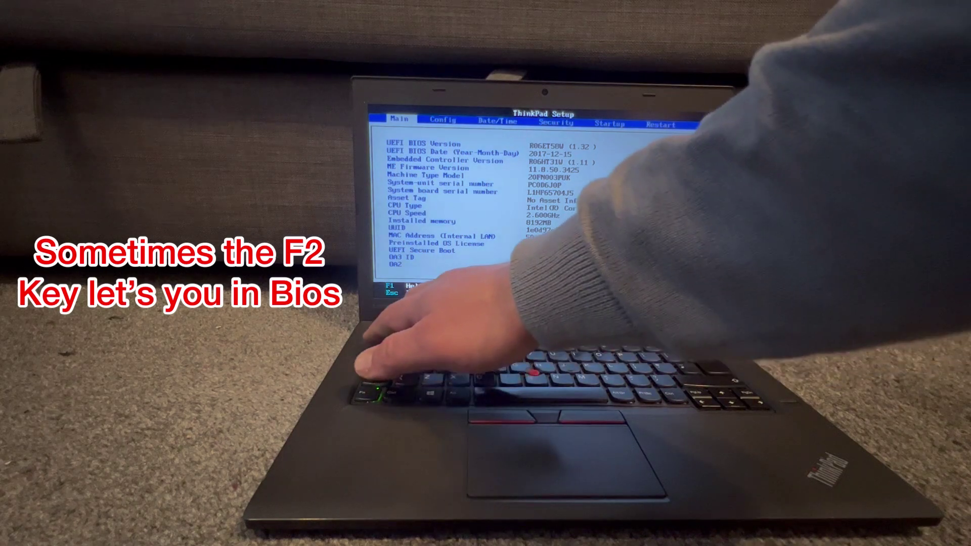
Save the configuration with F10 and confirm exiting ThinkPad Setup.
key("Escape")
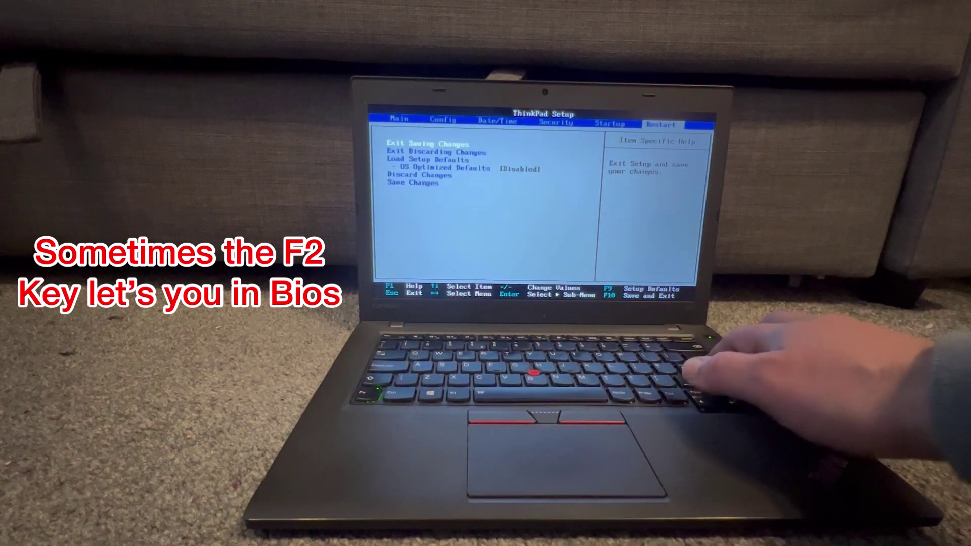
key("F10")
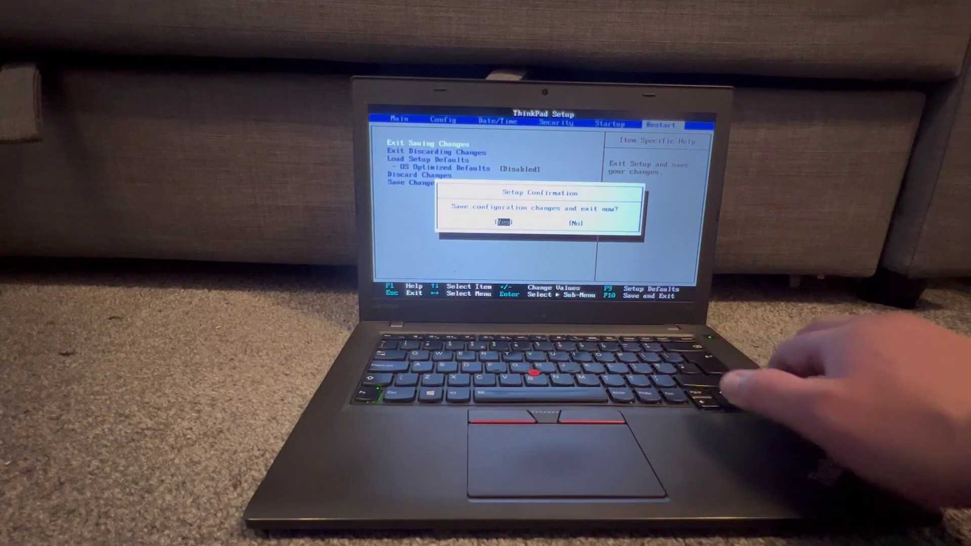
key("Return")
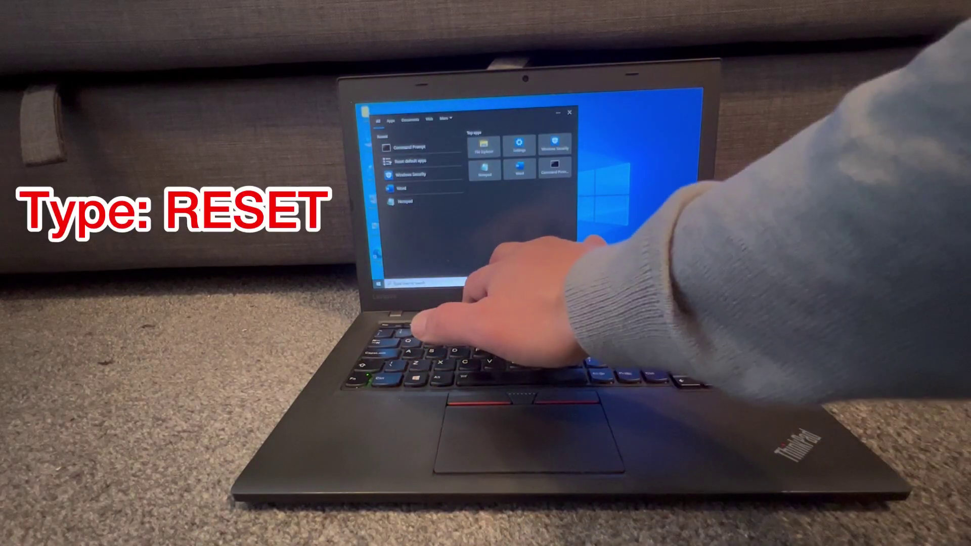
type("reset")
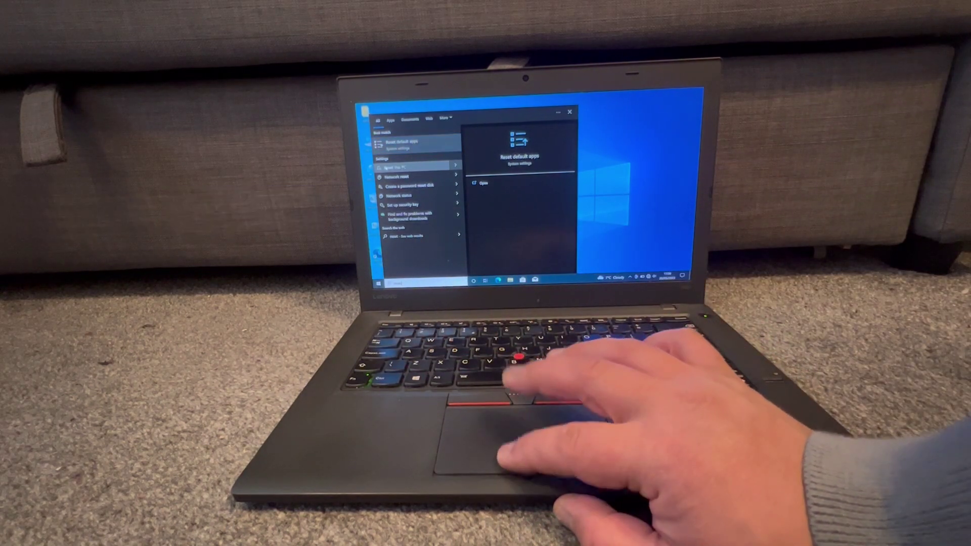
From Recovery settings, use Advanced start-up's Restart now to reboot into recovery.
left_click(414, 167)
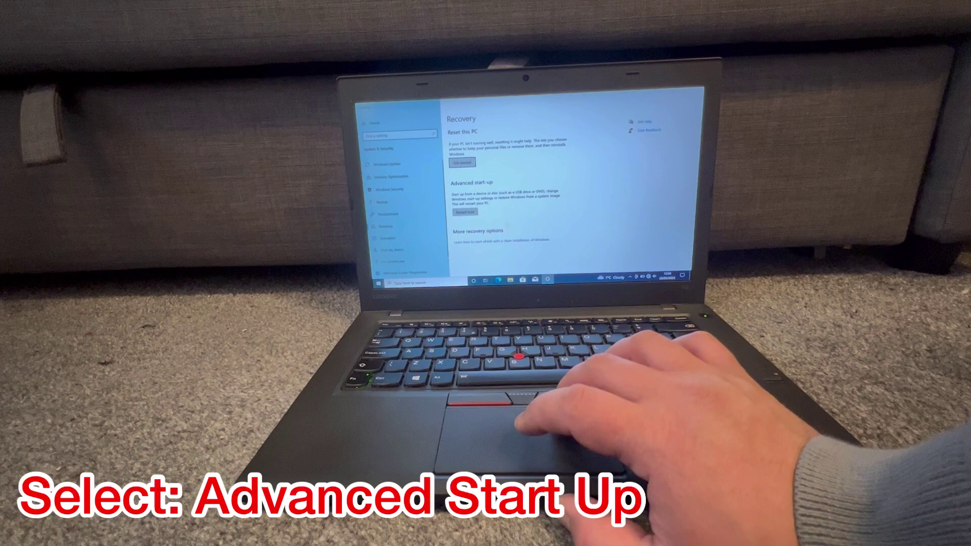
left_click(465, 212)
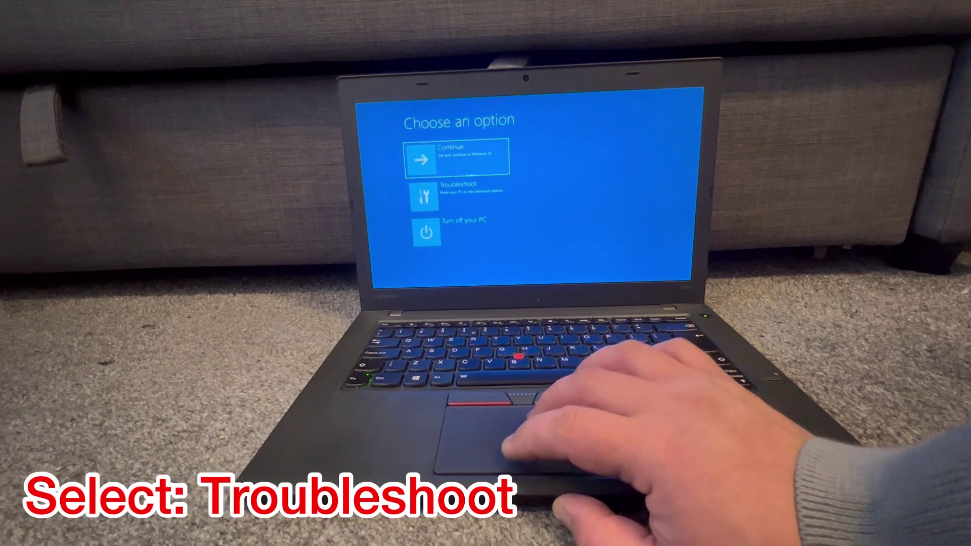
left_click(459, 194)
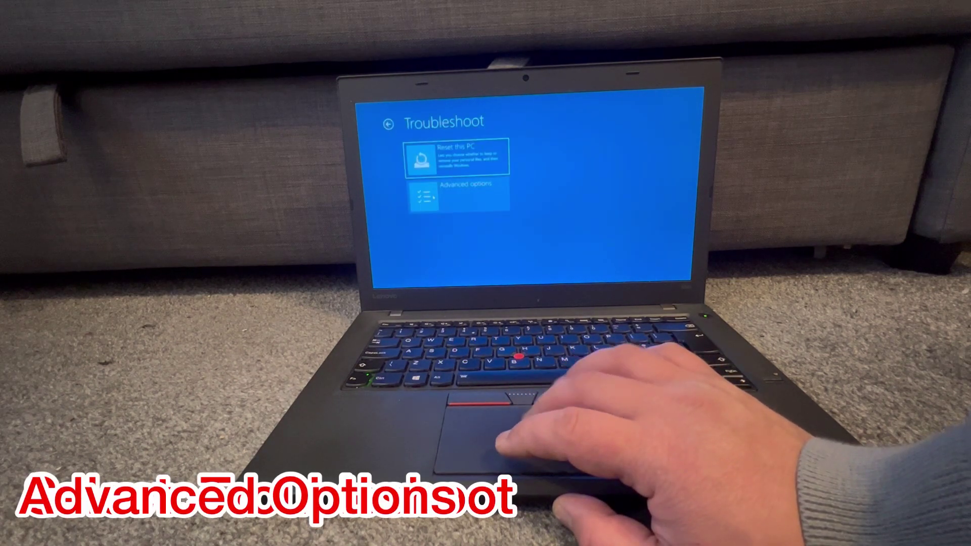
left_click(457, 194)
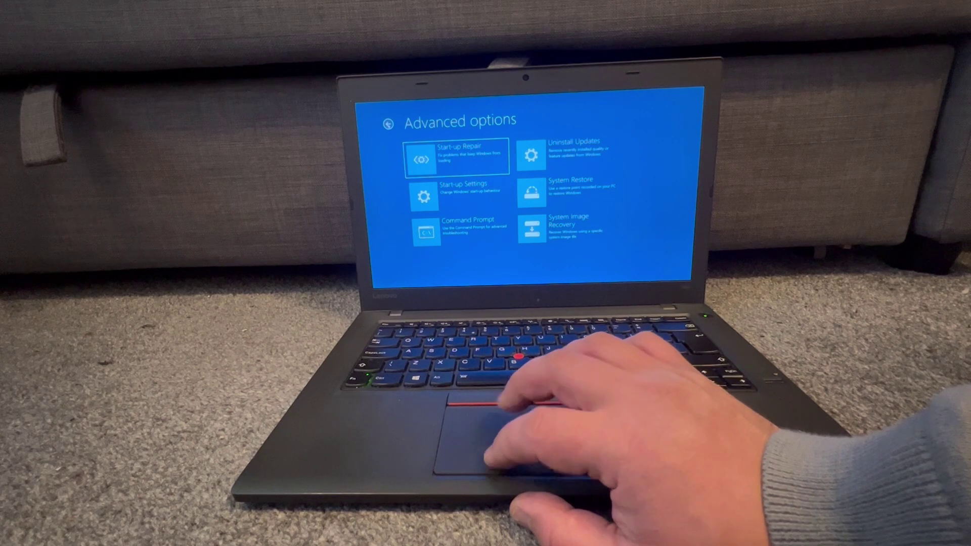
left_click(387, 125)
left_click(387, 123)
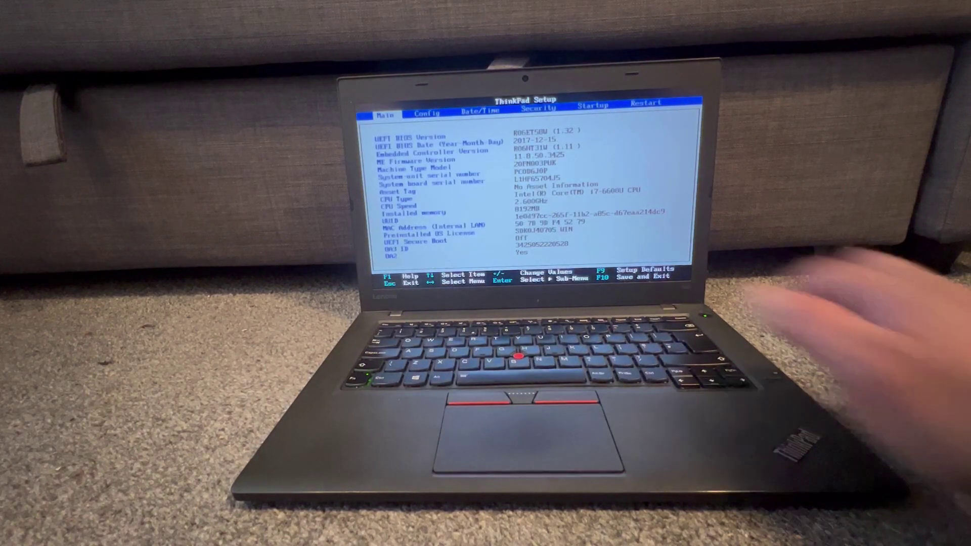
Switch ThinkPad Setup from system information to its exit and restart options.
key("Escape")
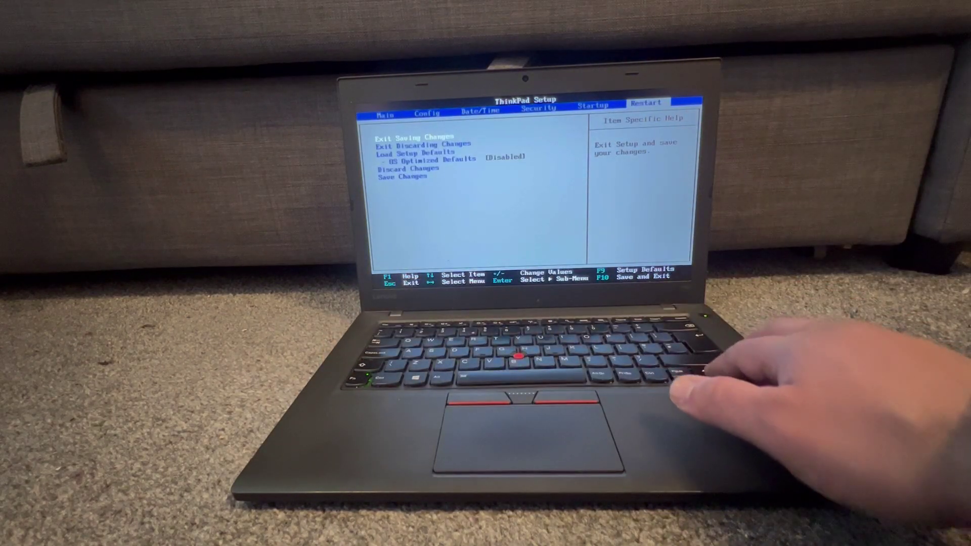